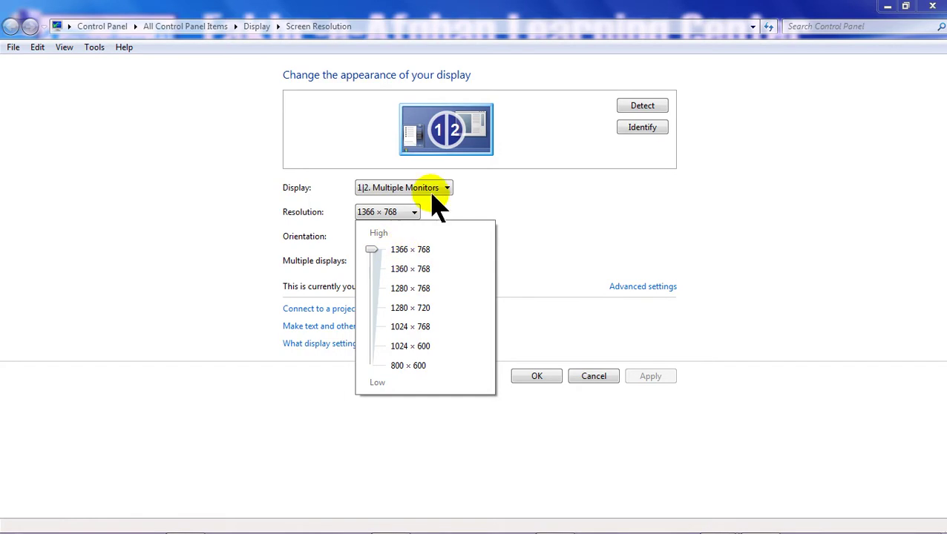
Step: Minimize the Screen Resolution window and open the image Untitled-2.jpg from New folder in the Pictures library
click(887, 7)
double_click(23, 16)
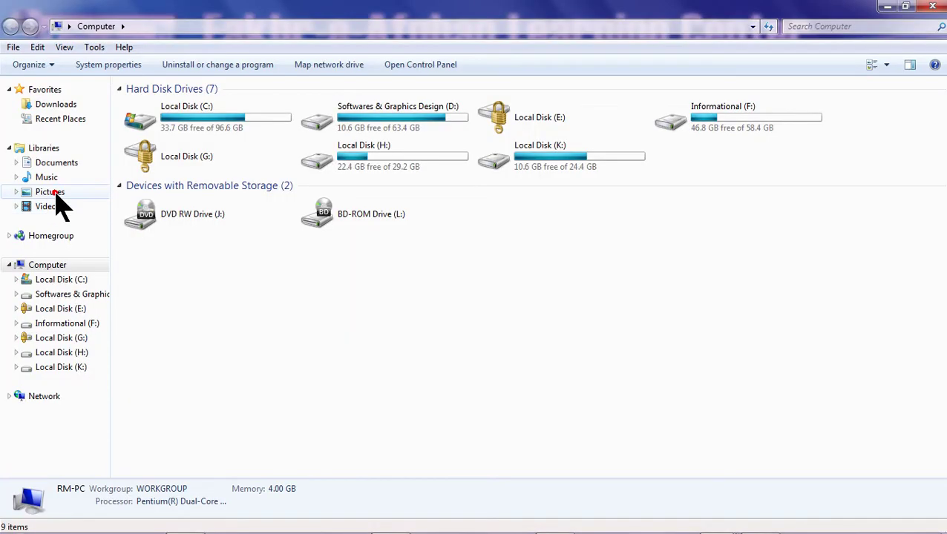
click(54, 191)
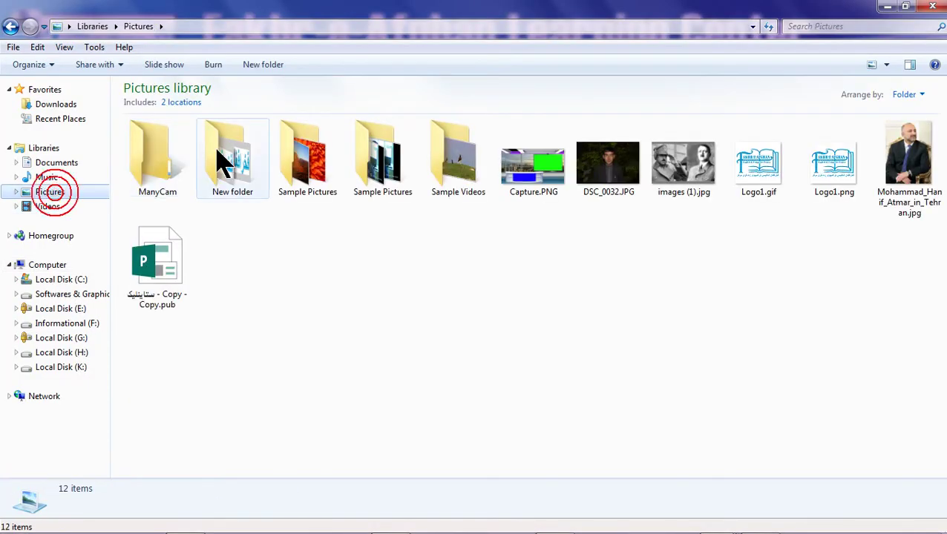
click(236, 167)
double_click(235, 162)
double_click(170, 125)
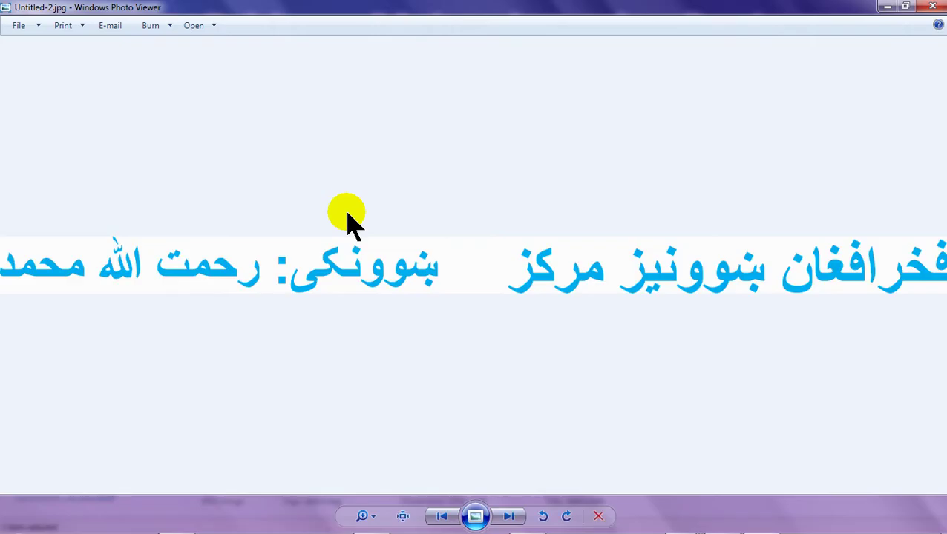
Step: Zoom into the blue lettering of Untitled-2.jpg to examine its individual pixels, and close the image and its folder
scroll(347, 218, up, 3)
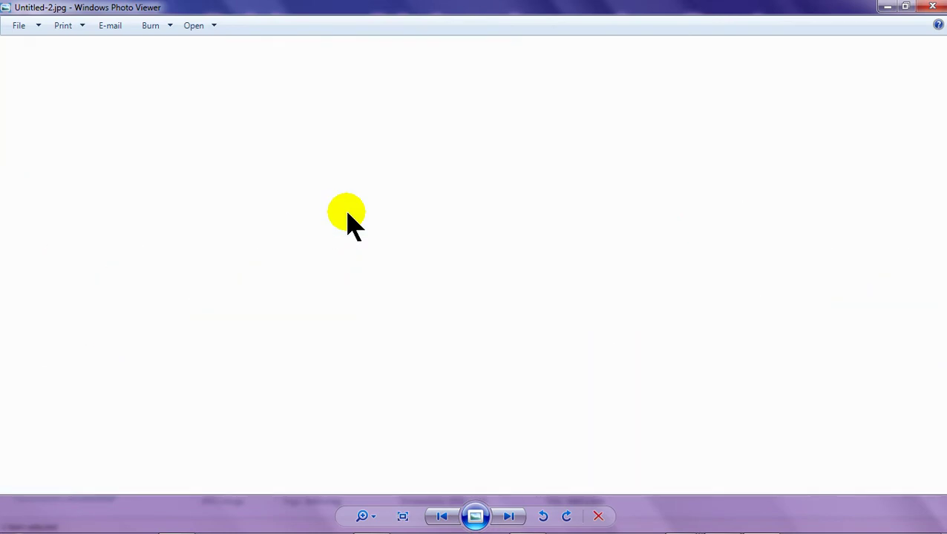
drag(63, 338, 410, 306)
scroll(411, 307, up, 3)
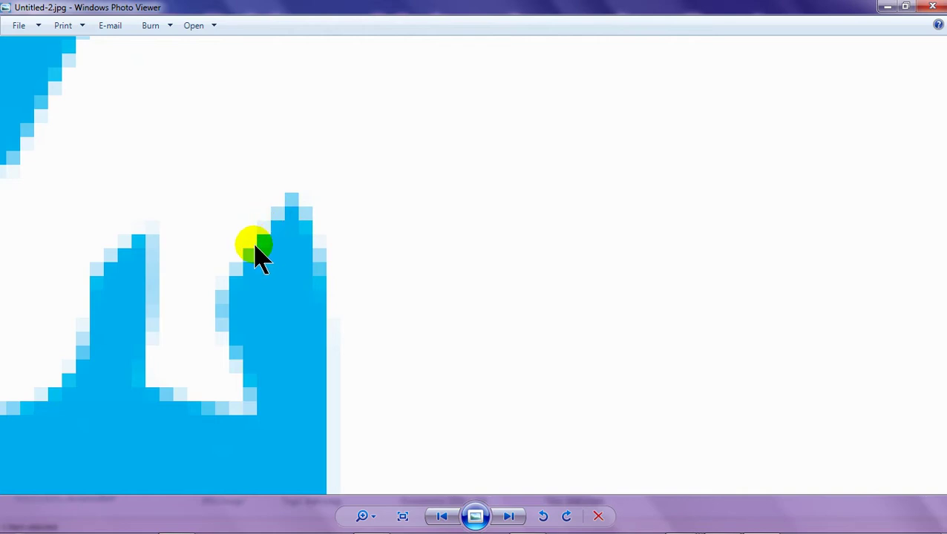
drag(260, 245, 428, 242)
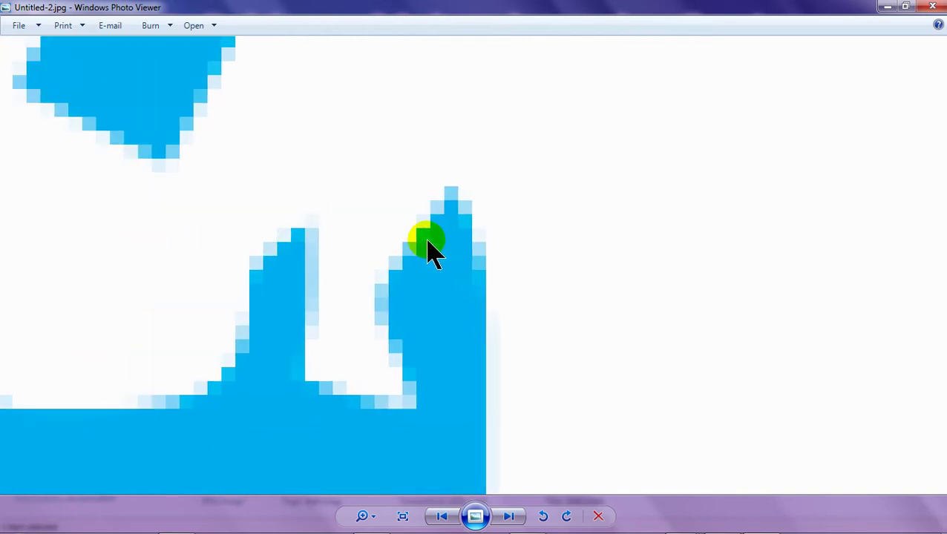
click(932, 7)
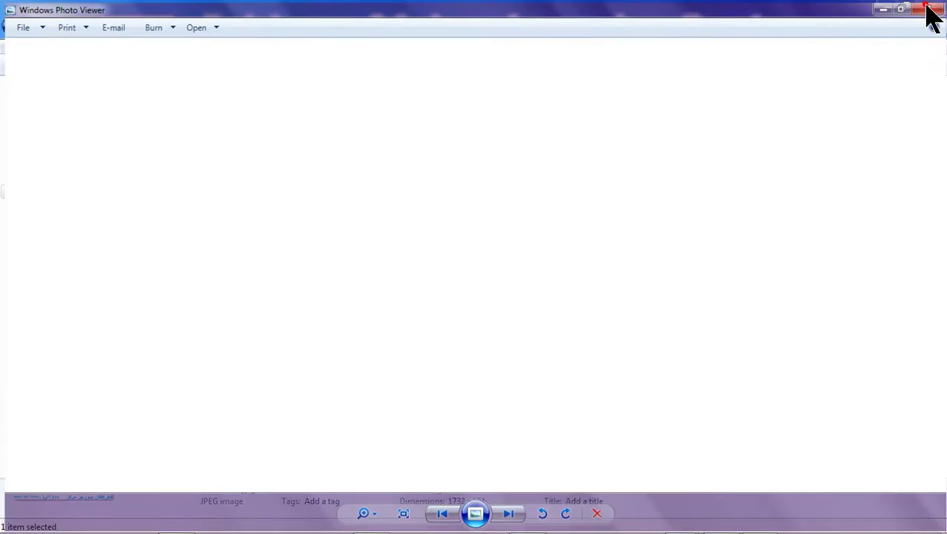
click(926, 7)
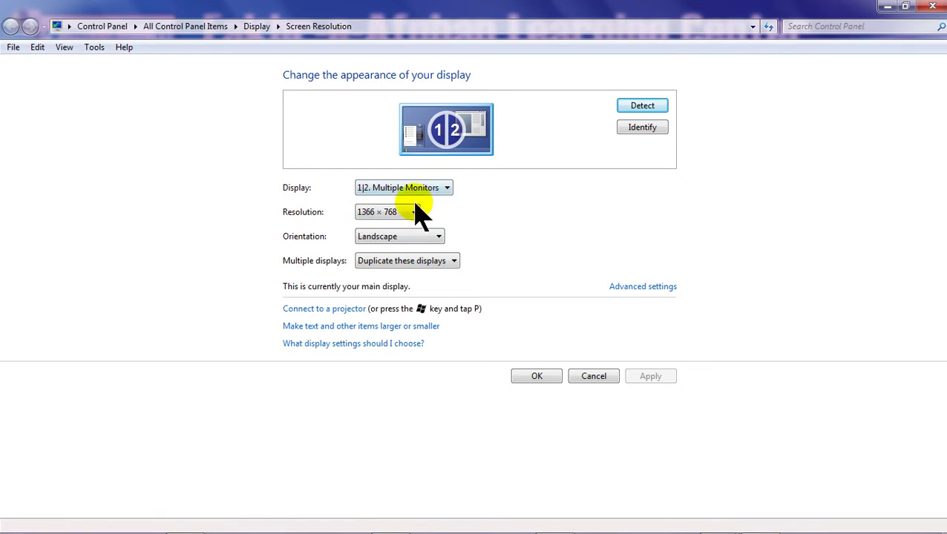
Step: Set the display resolution to 800 × 600, apply it and keep the changes
mouse_move(412, 525)
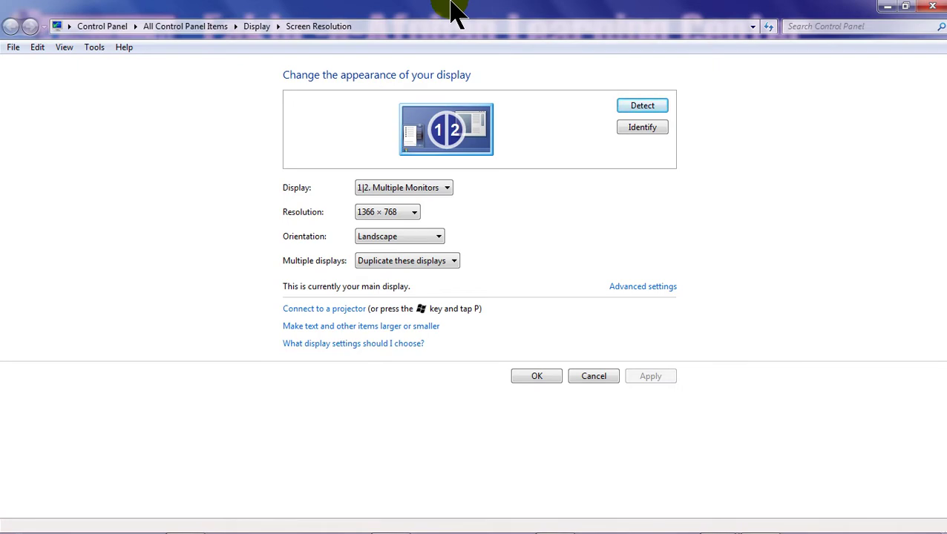
click(414, 213)
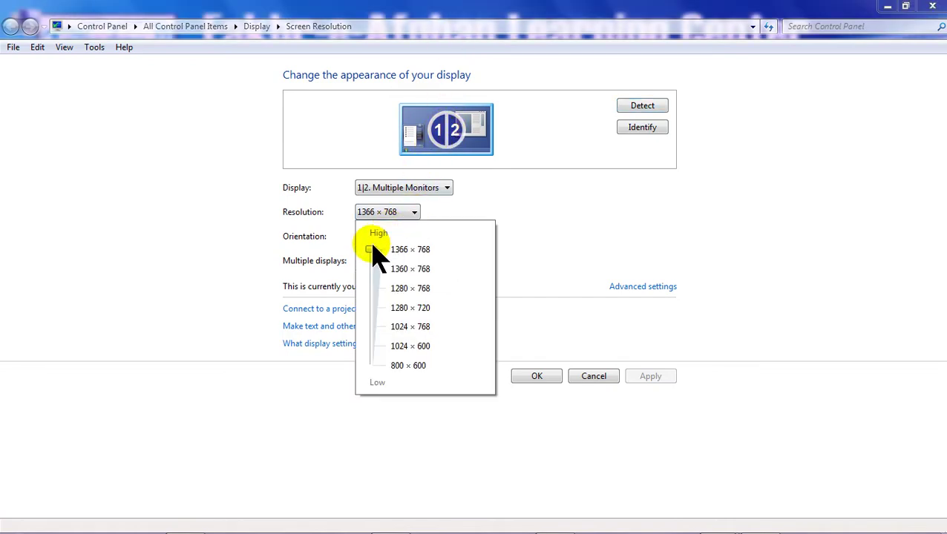
drag(371, 251, 387, 423)
click(423, 412)
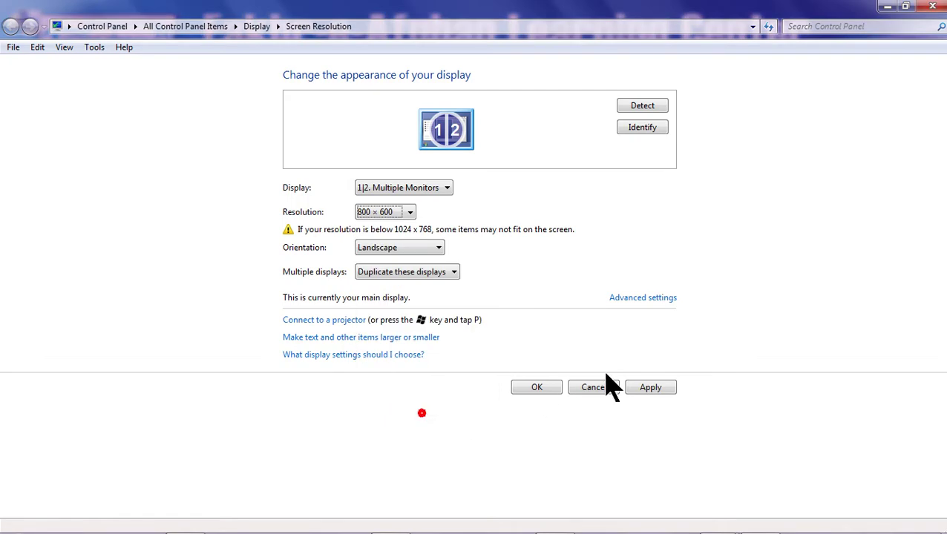
click(642, 387)
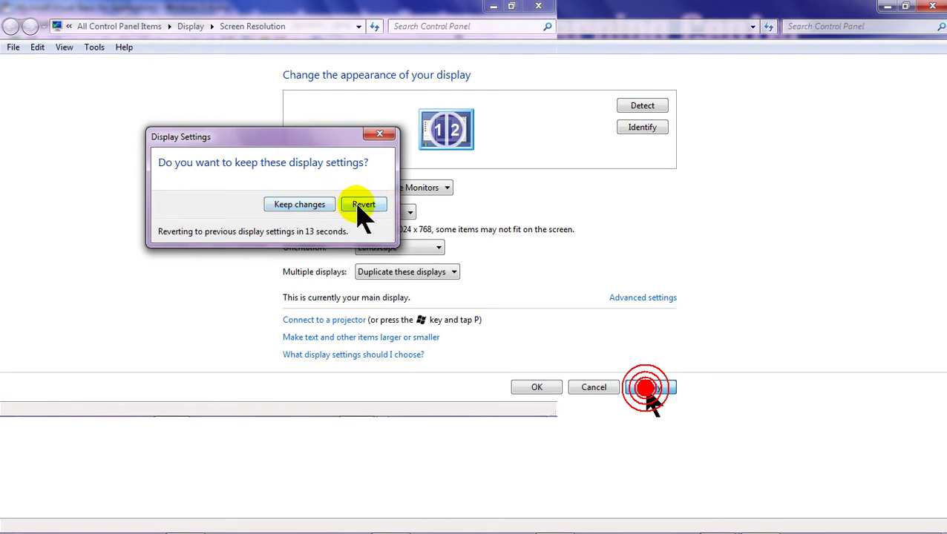
click(321, 215)
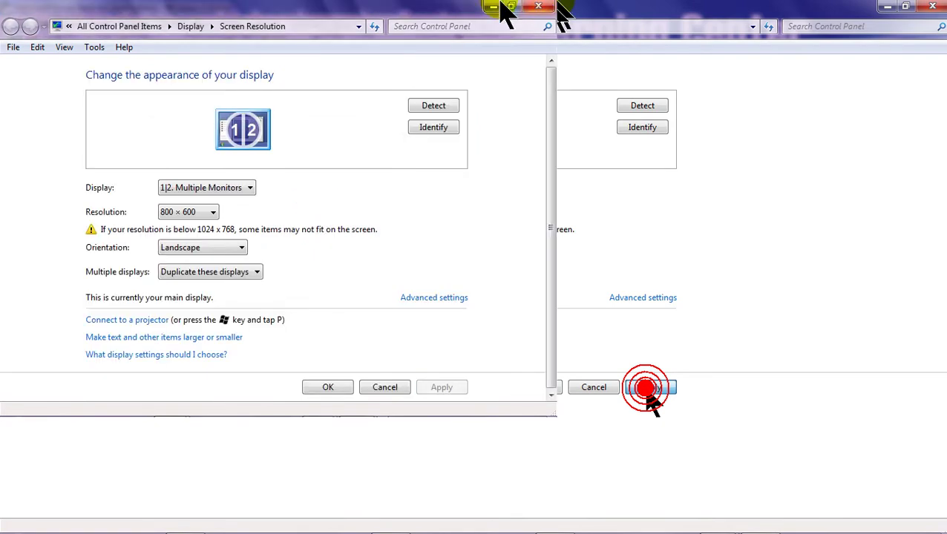
Step: Clear the open windows, refresh the desktop and inspect the Computer window's appearance at the 800 × 600 resolution
click(538, 6)
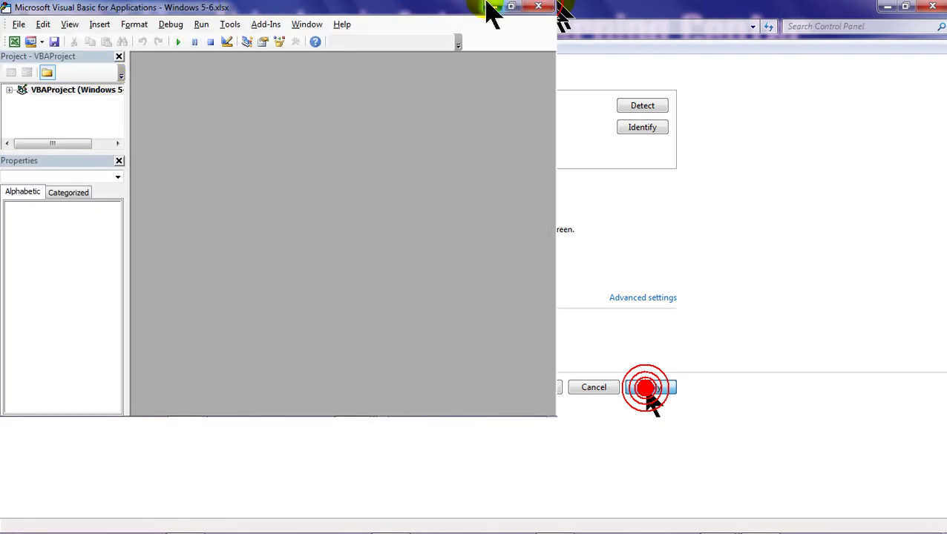
click(536, 7)
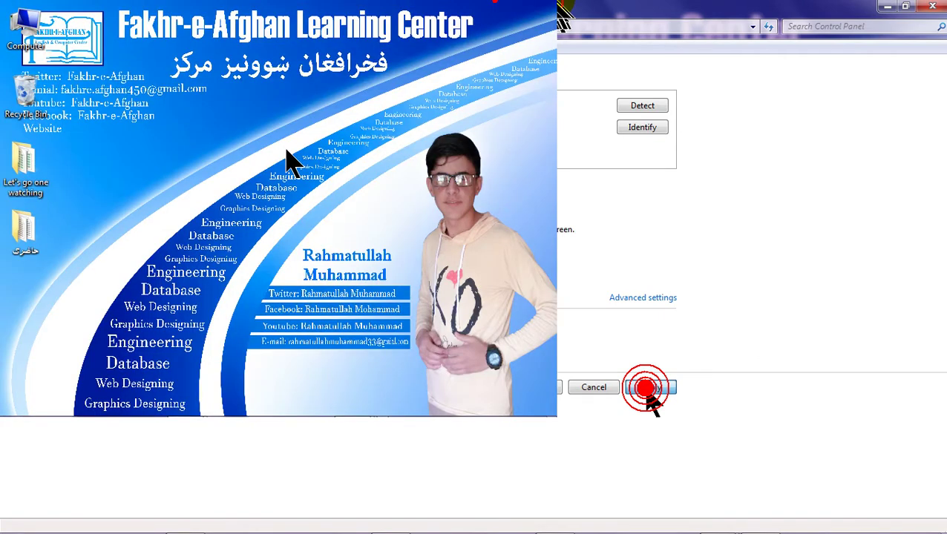
right_click(292, 159)
click(325, 206)
double_click(32, 28)
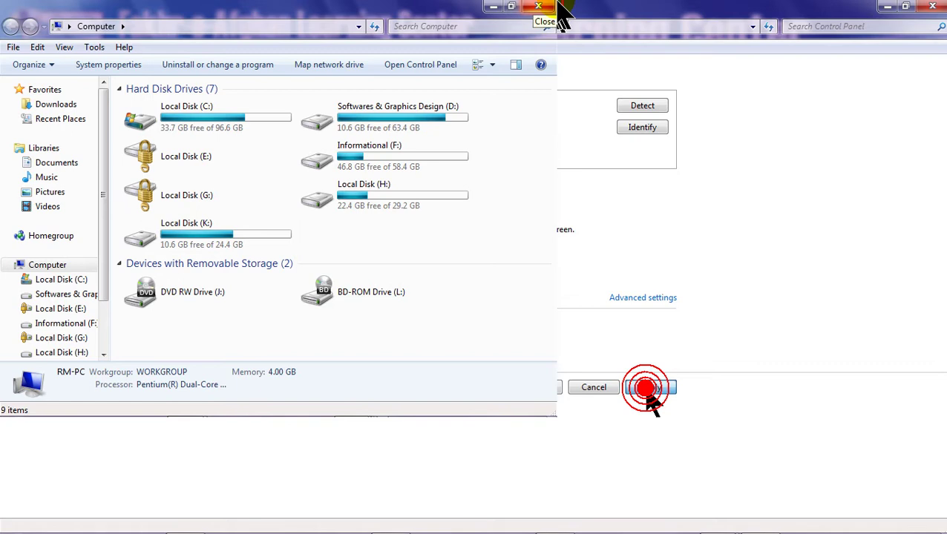
click(553, 7)
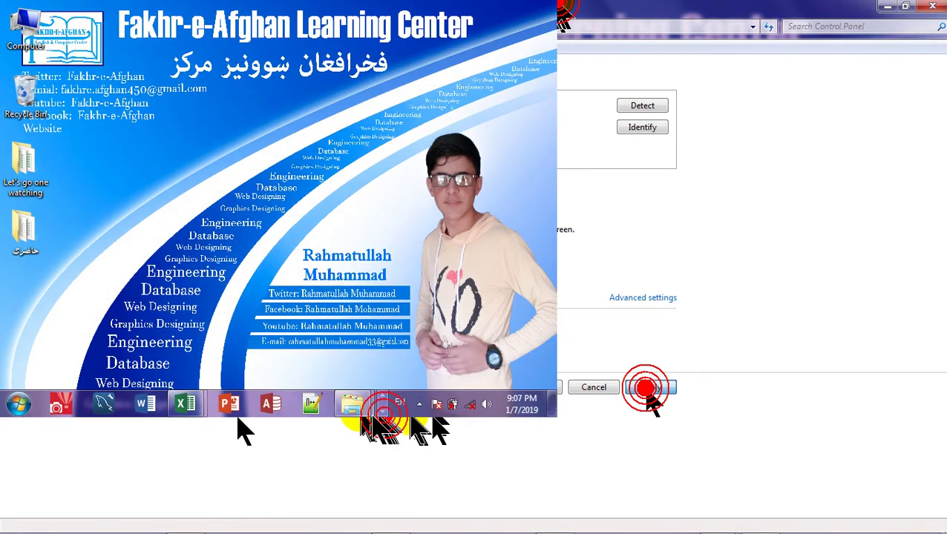
Step: Reopen the desktop's screen resolution settings, set the resolution to 1366 × 768 and keep the changes
right_click(397, 6)
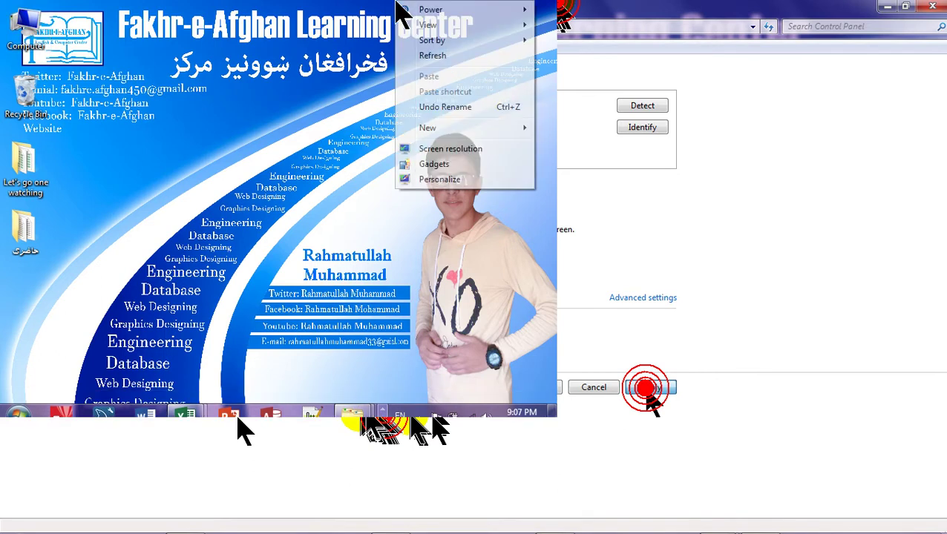
click(445, 148)
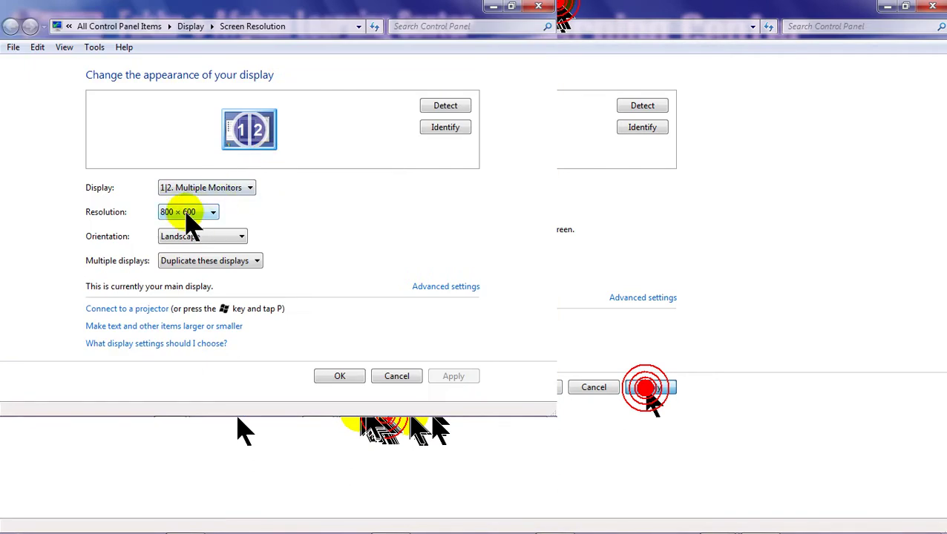
click(187, 214)
drag(178, 382, 182, 261)
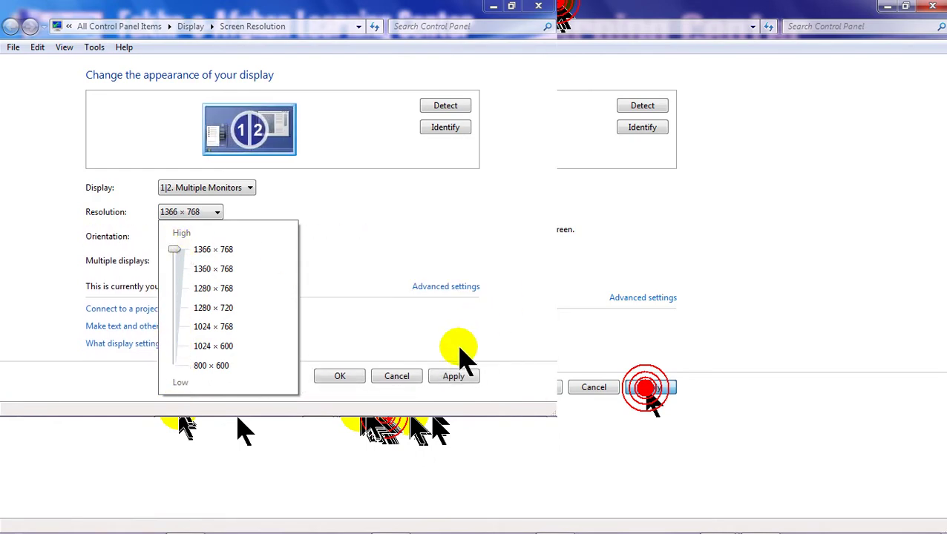
click(453, 378)
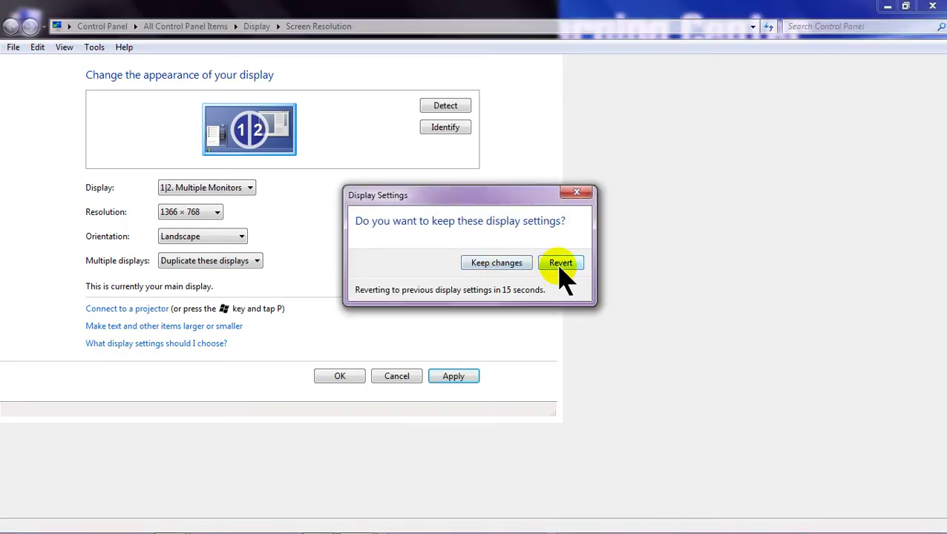
click(510, 265)
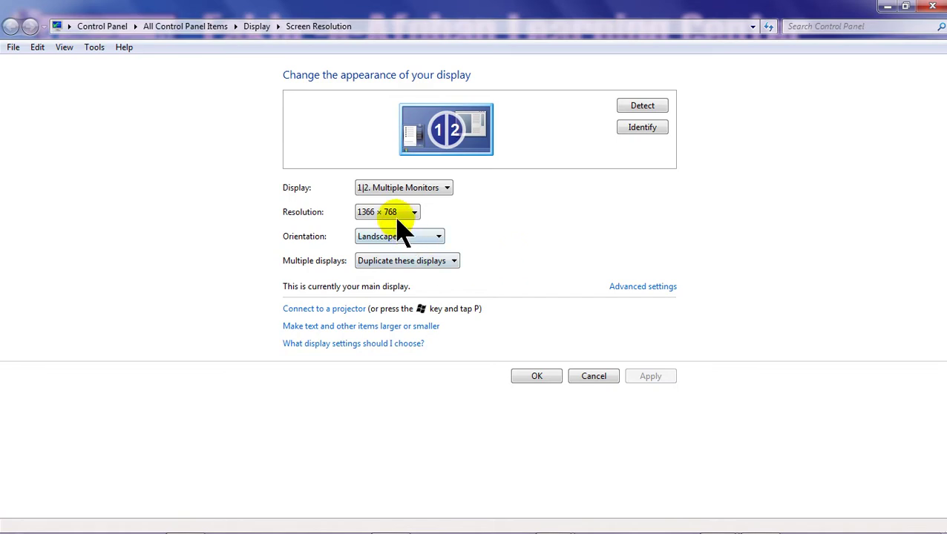
Step: Close the Screen Resolution window and reopen it from the desktop
click(934, 7)
right_click(549, 68)
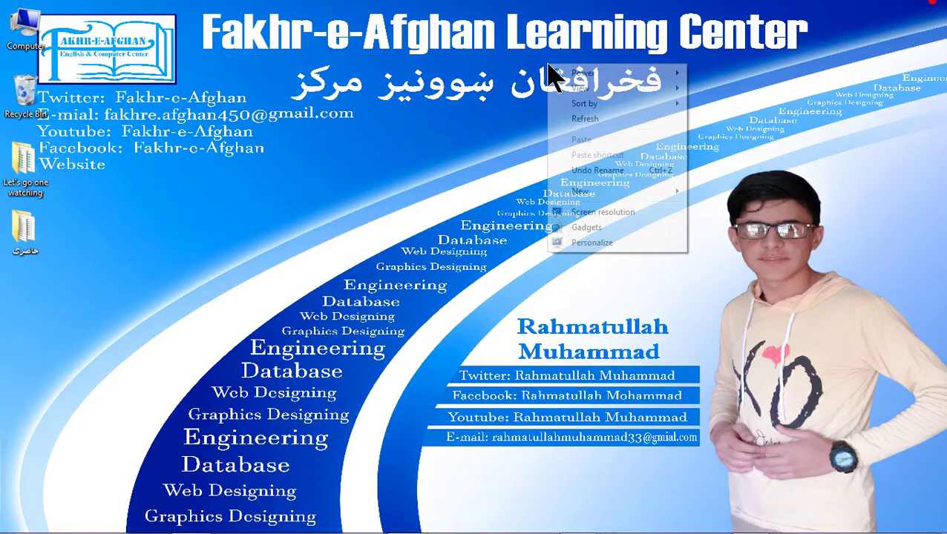
click(617, 227)
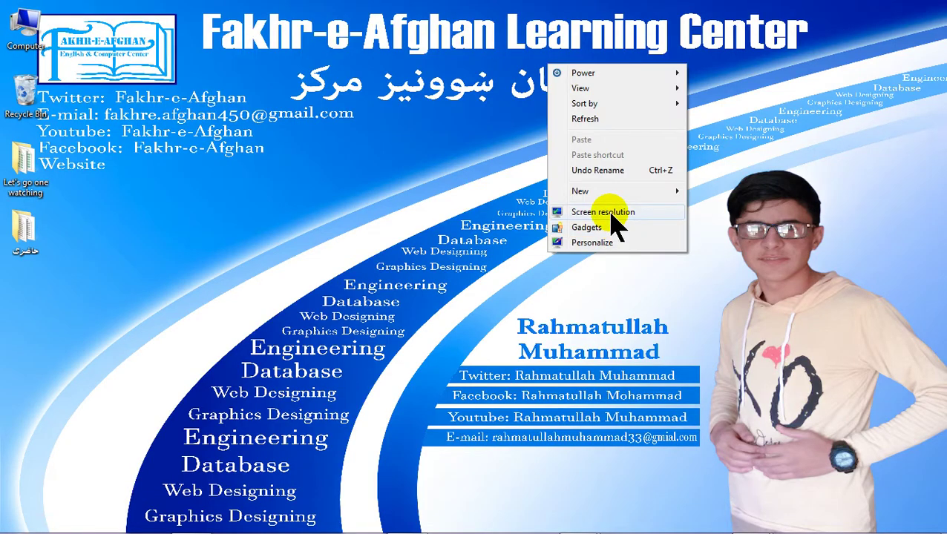
click(610, 213)
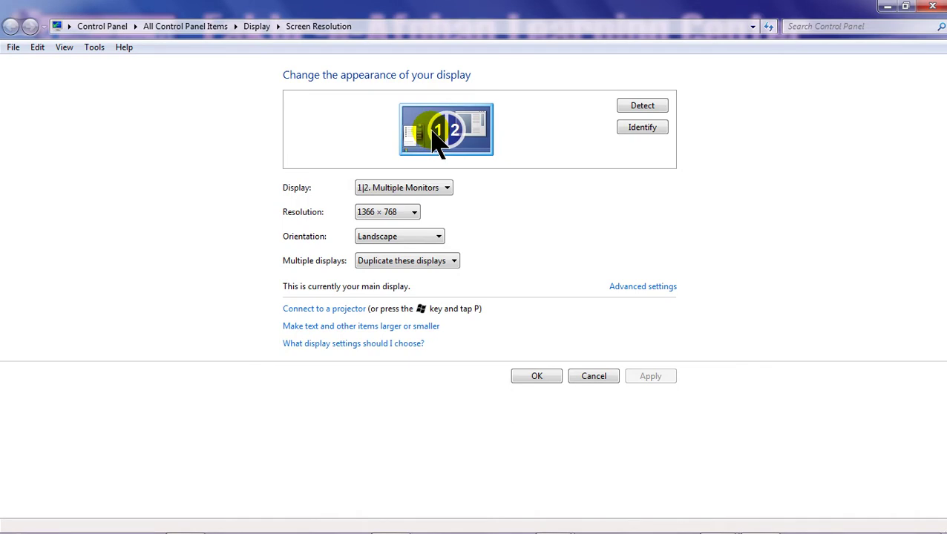
Step: Look through the available display, resolution and orientation options, leaving Landscape selected
click(394, 187)
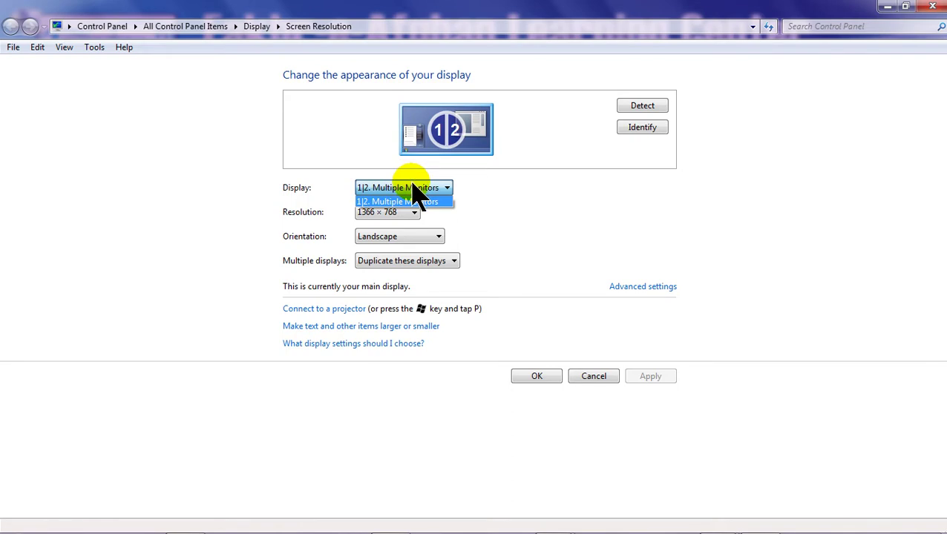
click(415, 189)
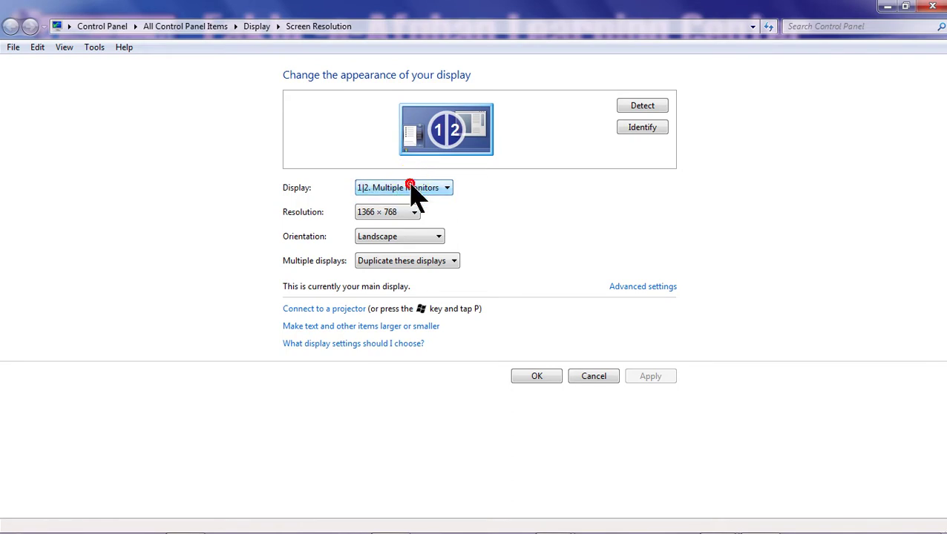
click(378, 216)
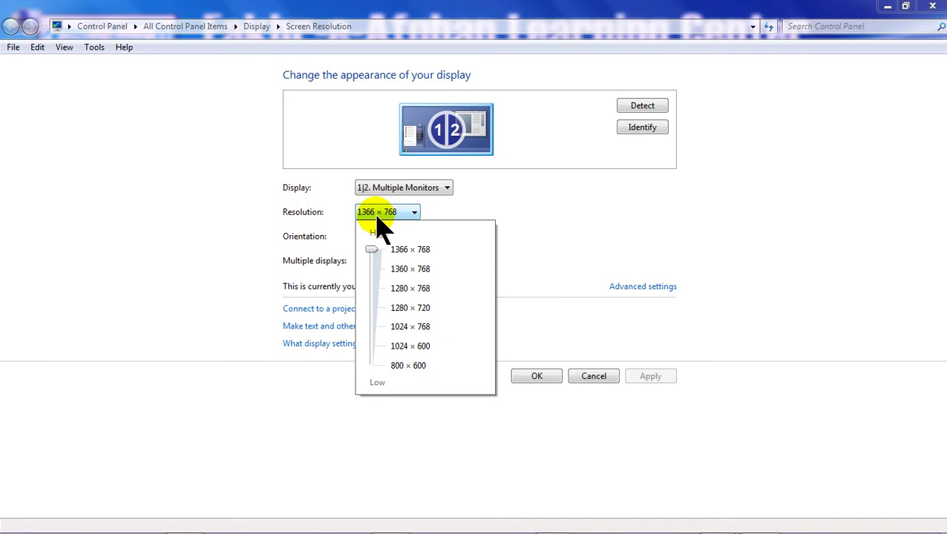
click(378, 220)
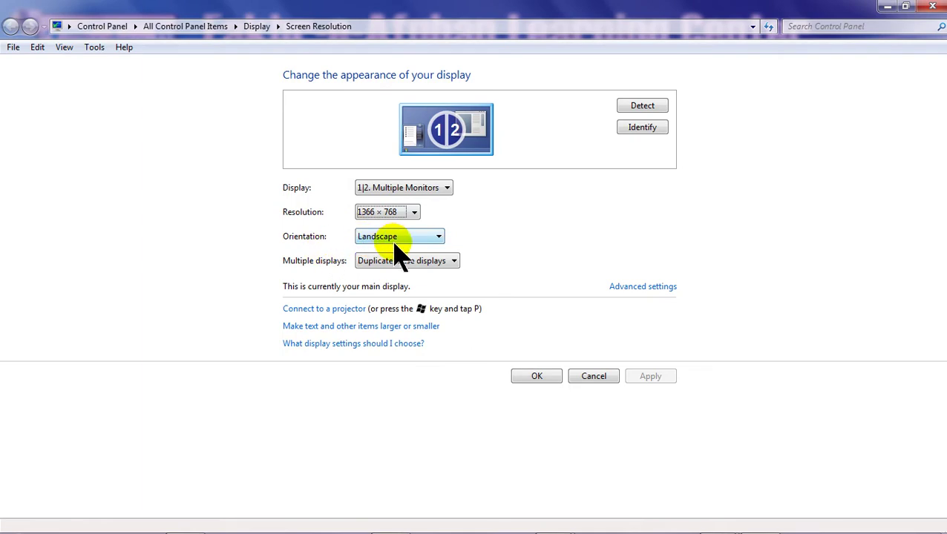
click(392, 238)
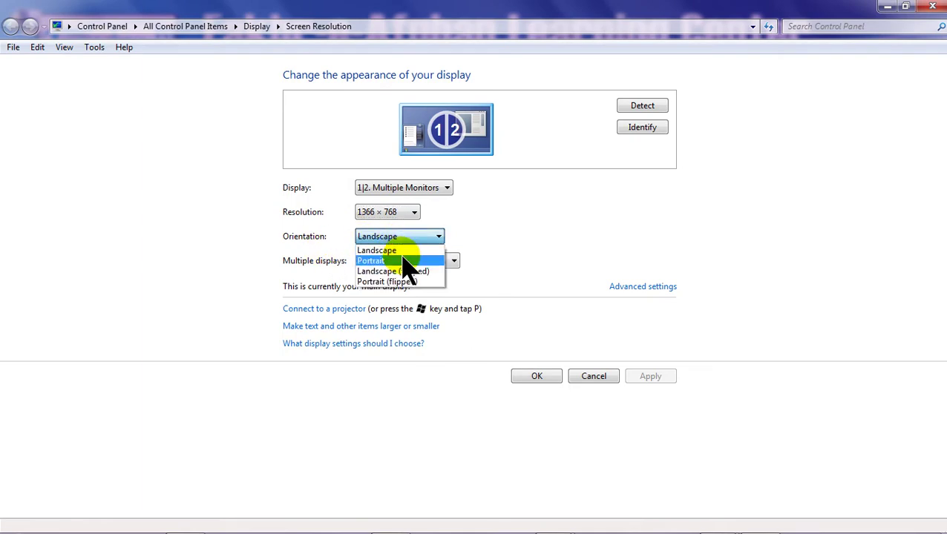
click(401, 248)
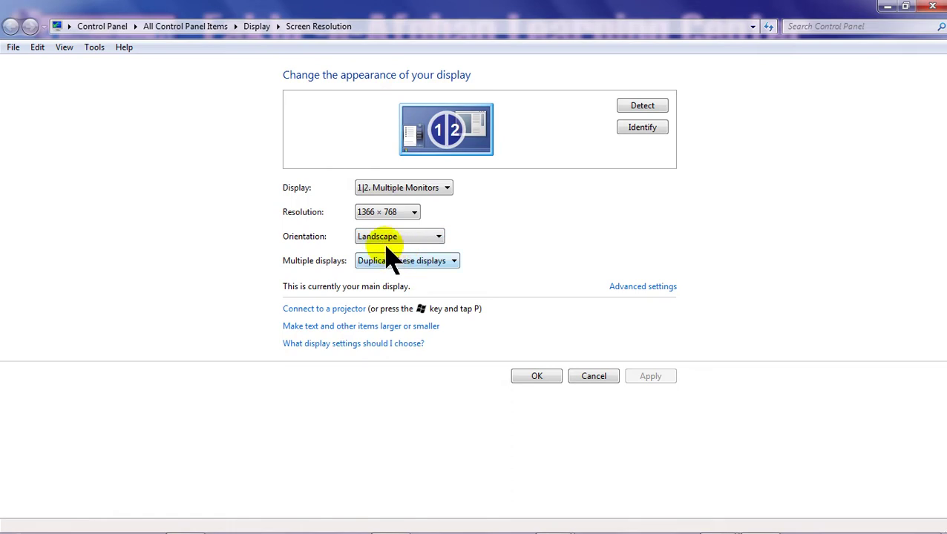
Step: Set the display orientation to Portrait and apply it
click(388, 239)
click(392, 261)
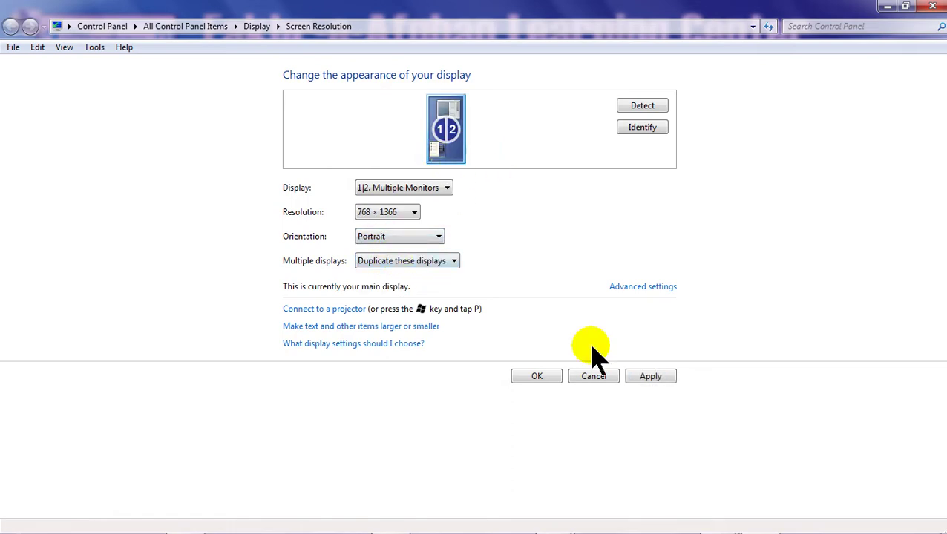
click(675, 378)
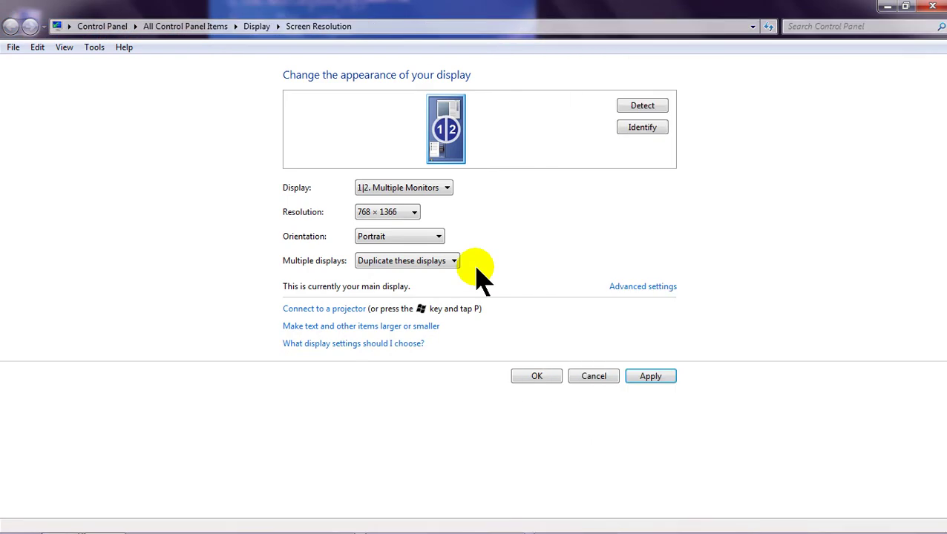
Step: Set the display orientation to Landscape (flipped), apply it and keep the changes
click(416, 237)
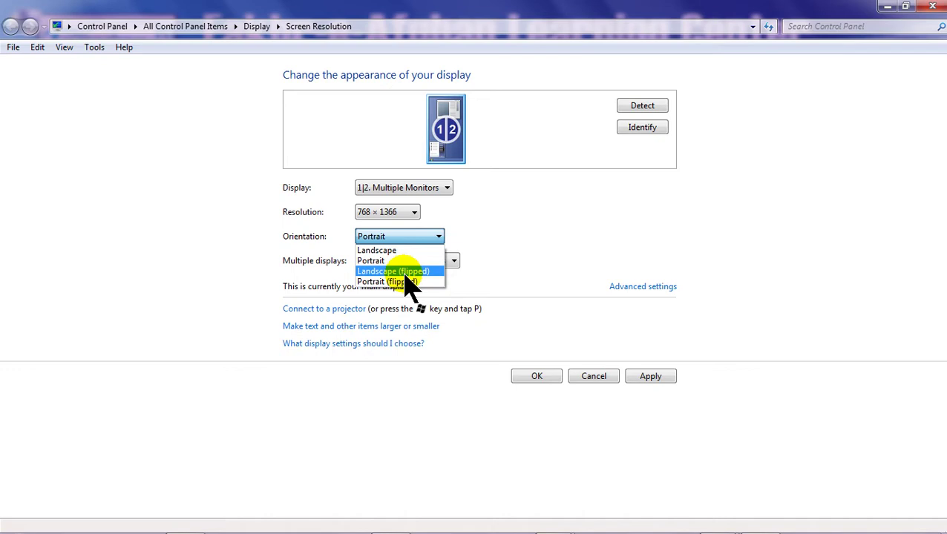
click(401, 271)
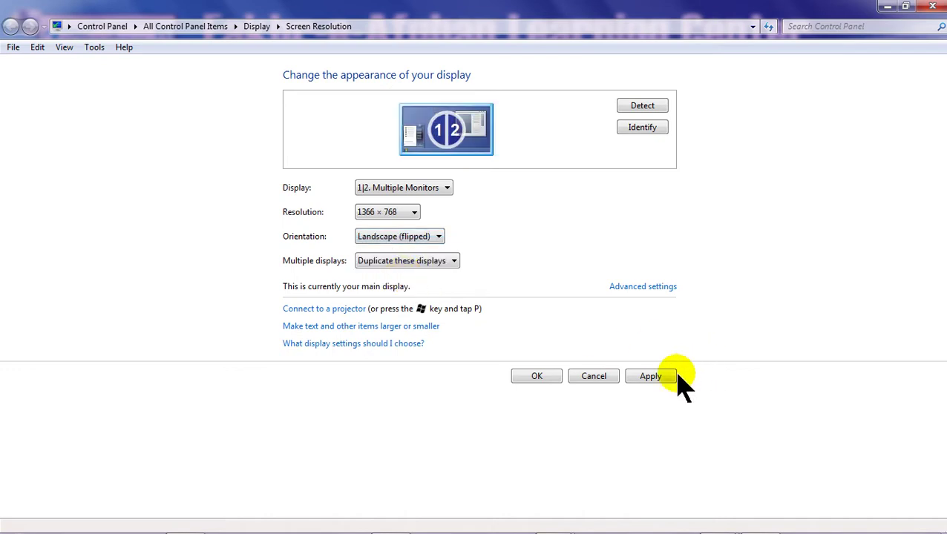
click(653, 376)
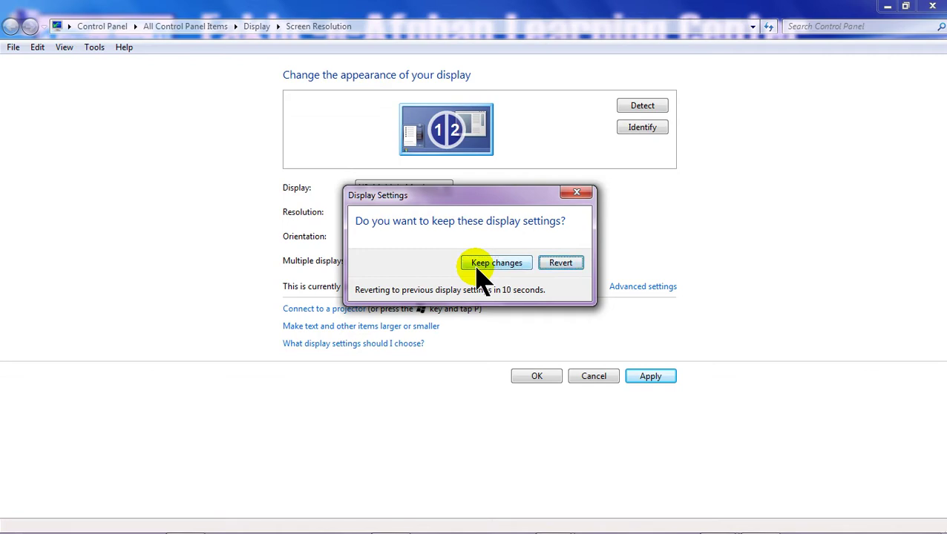
click(478, 267)
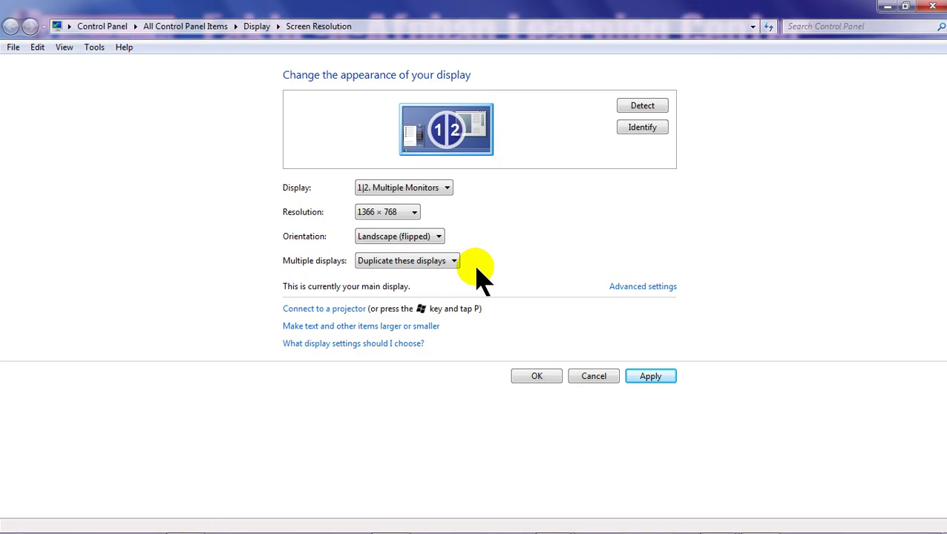
Step: Set the display orientation to Portrait (flipped) and apply it
click(424, 237)
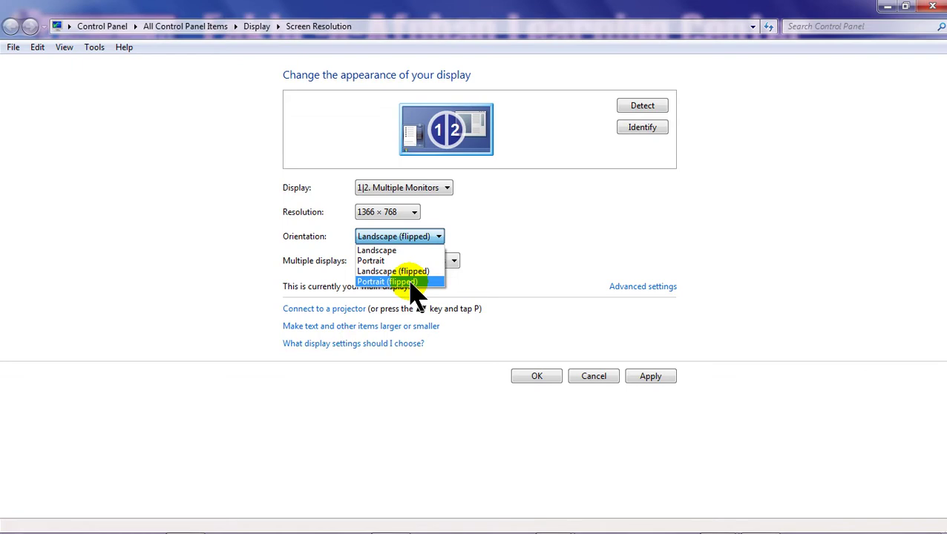
click(410, 282)
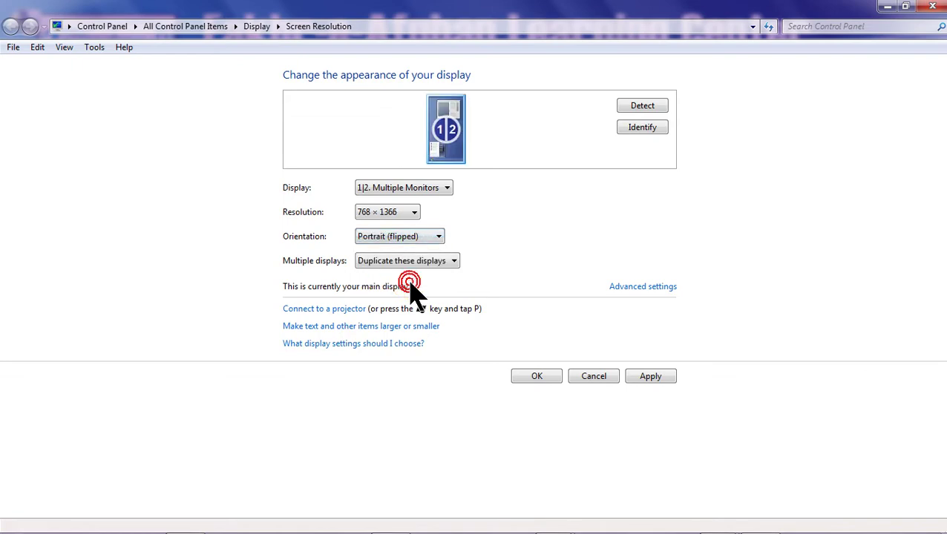
click(649, 378)
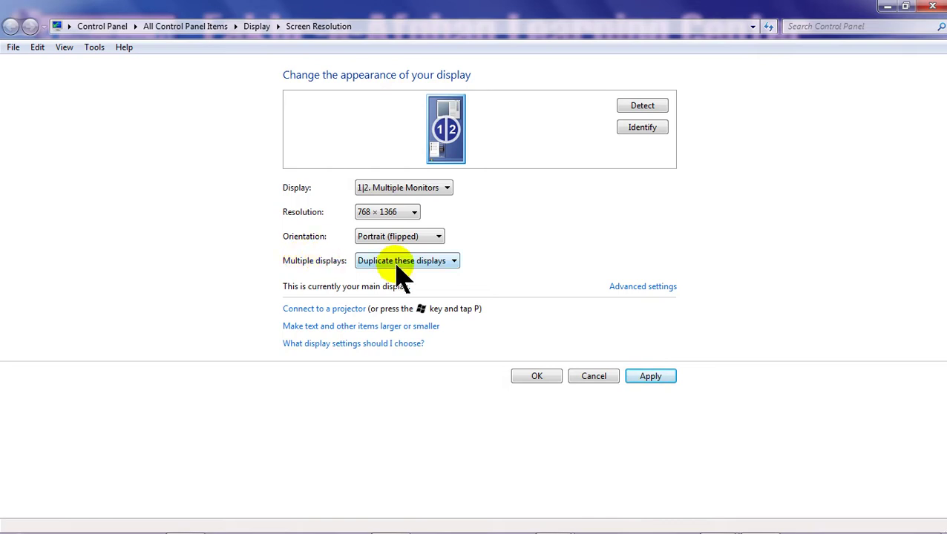
Step: Try Extend these displays as the multiple displays setting and return it to Duplicate these displays
click(445, 261)
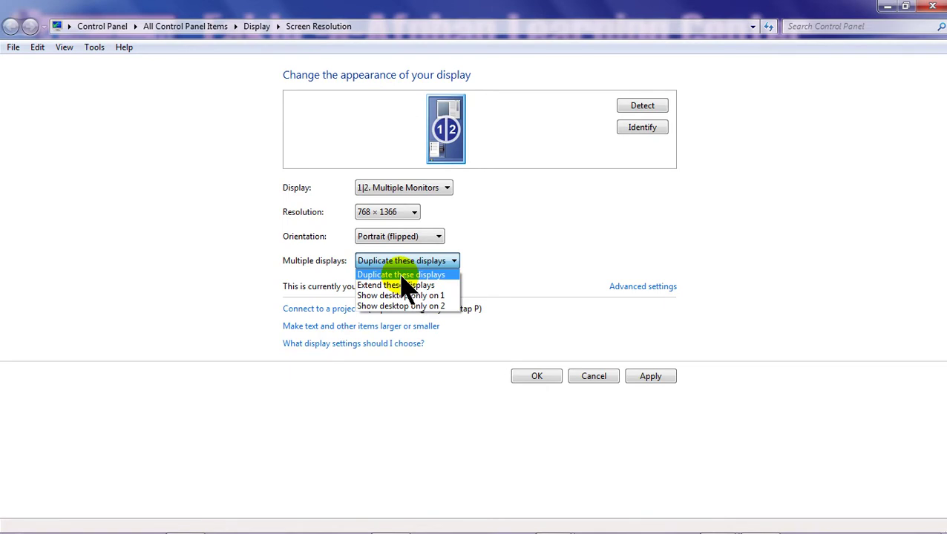
click(401, 276)
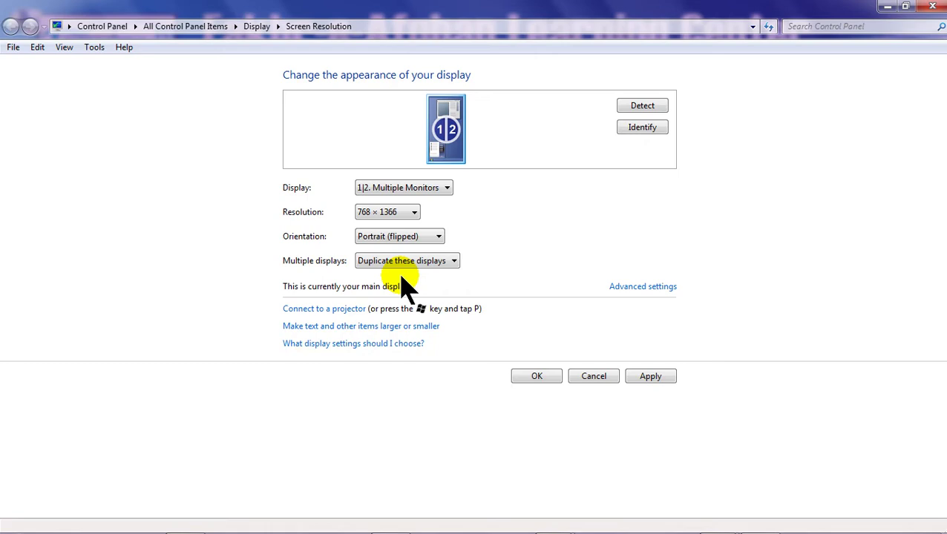
click(402, 264)
click(405, 283)
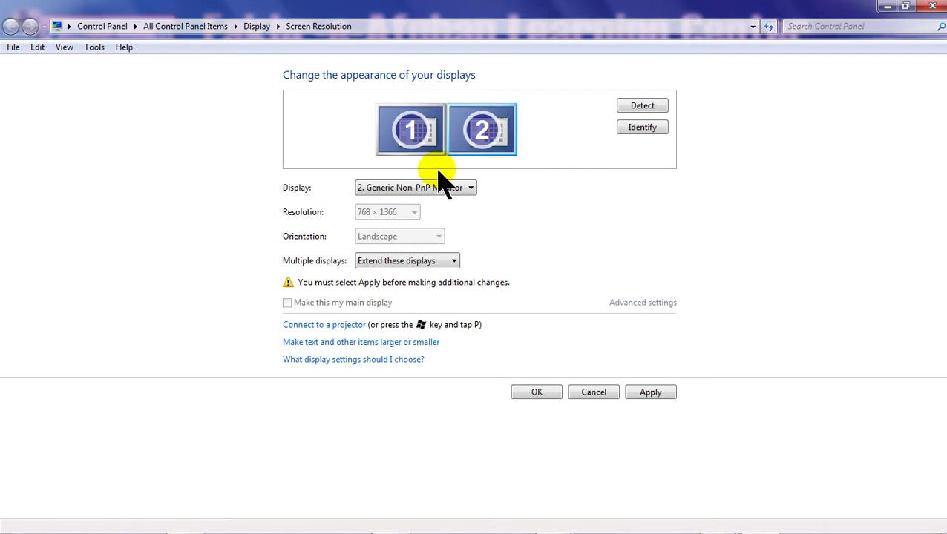
click(412, 264)
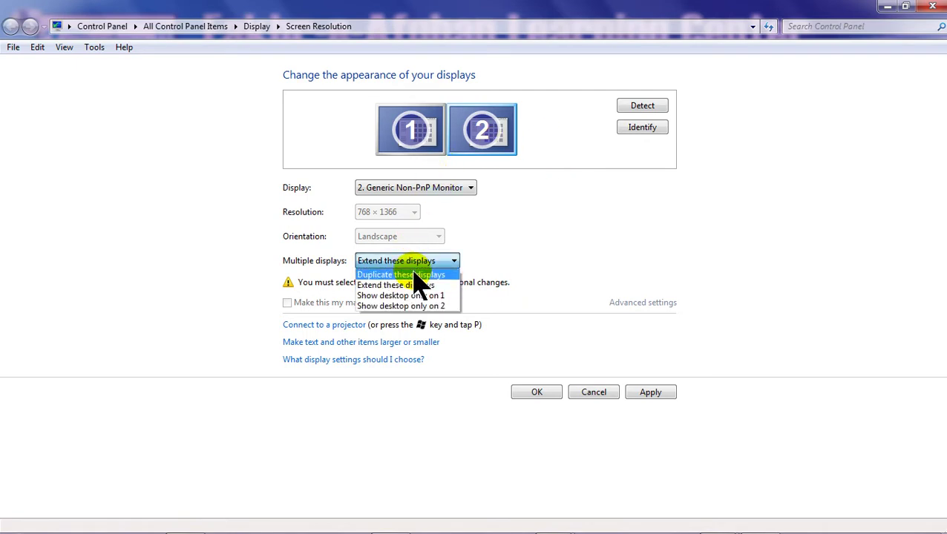
click(416, 274)
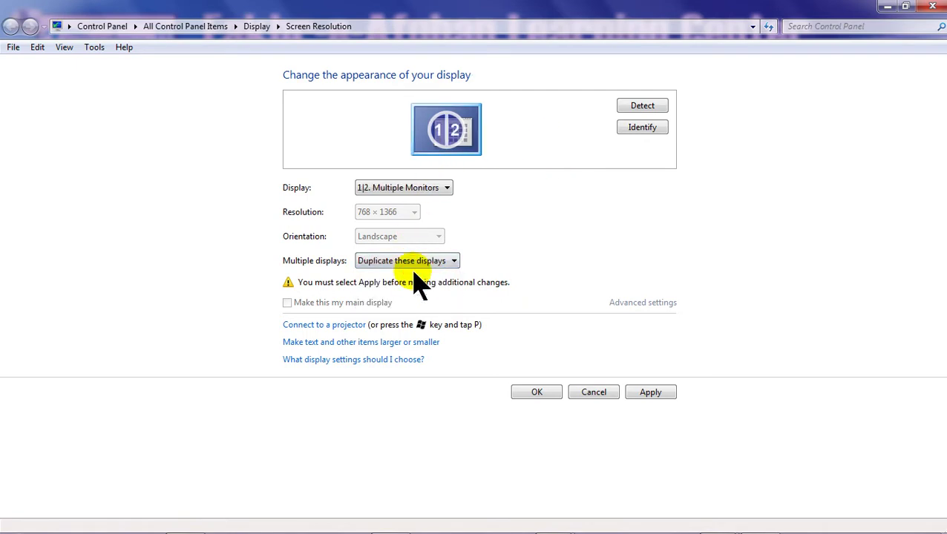
Step: Try showing the desktop only on 1 and only on 2, and return the setting to Duplicate these displays
click(421, 262)
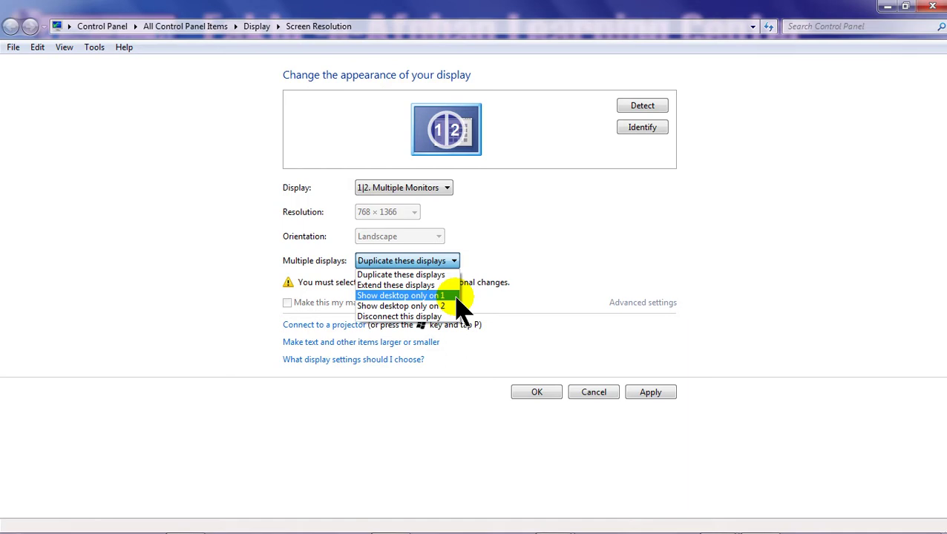
click(454, 297)
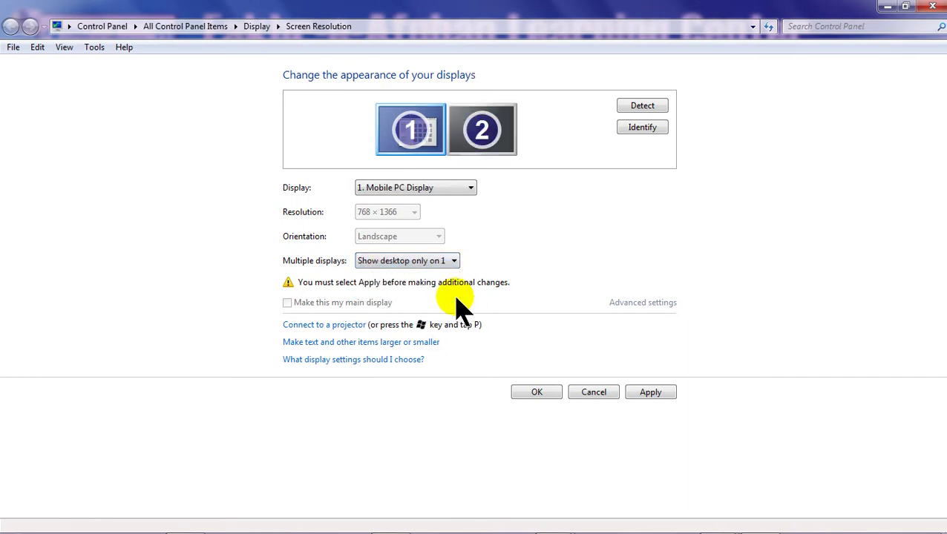
click(413, 129)
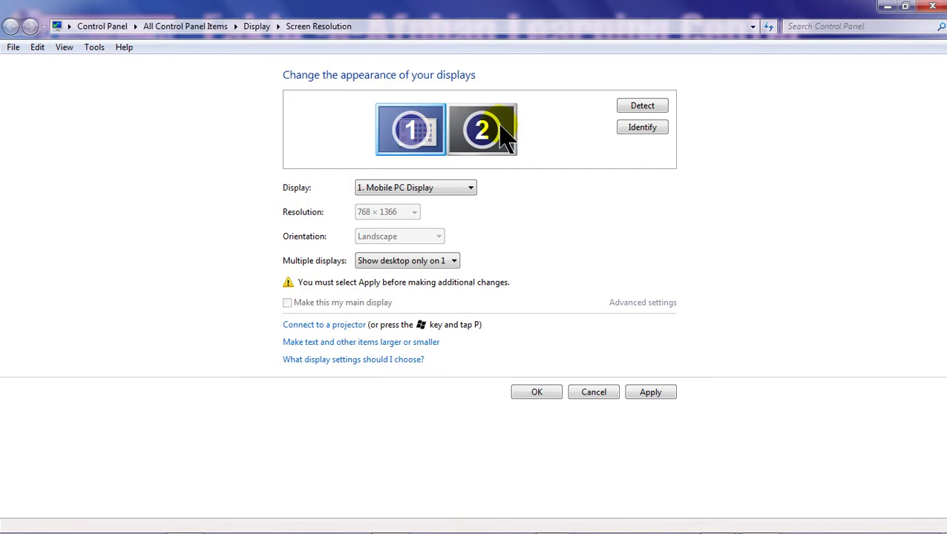
click(432, 263)
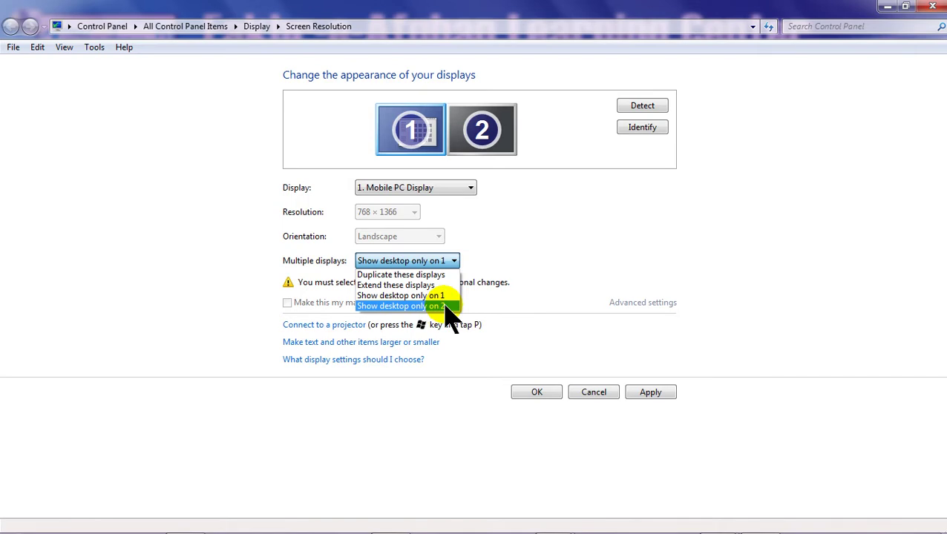
click(447, 306)
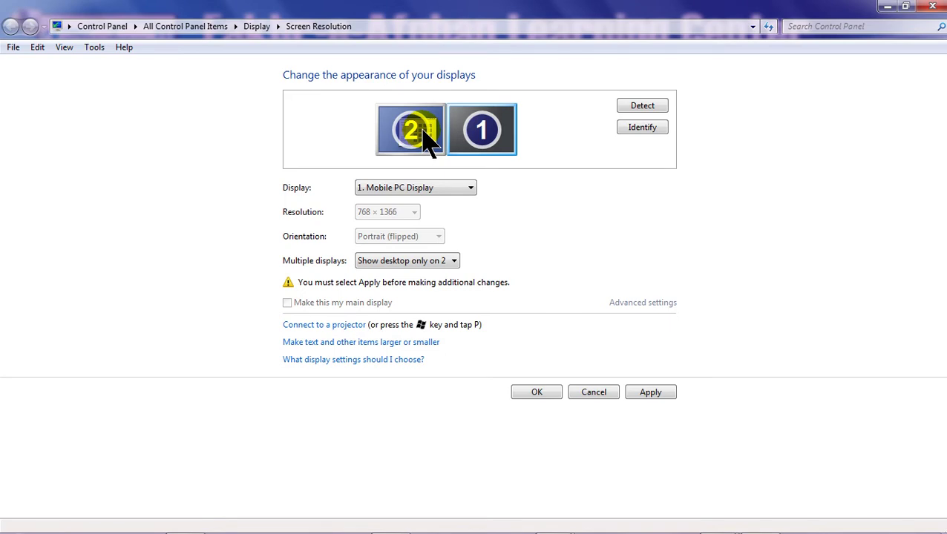
click(428, 261)
click(433, 273)
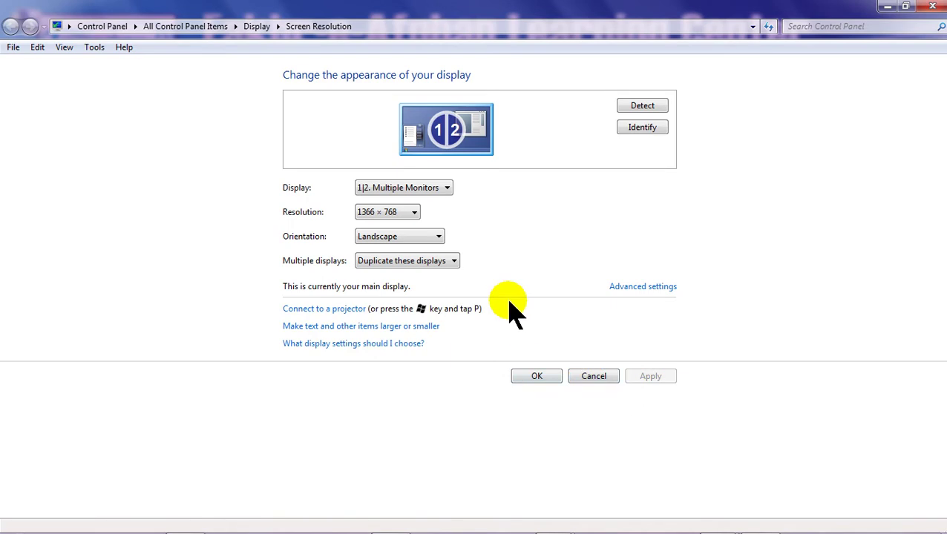
Step: Look through the projector connection options, leaving Duplicate selected
click(340, 310)
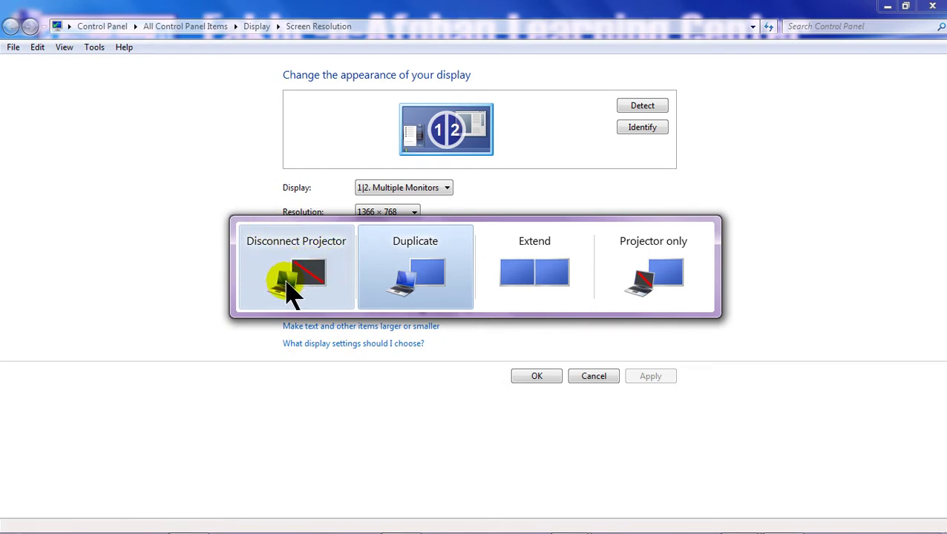
click(434, 278)
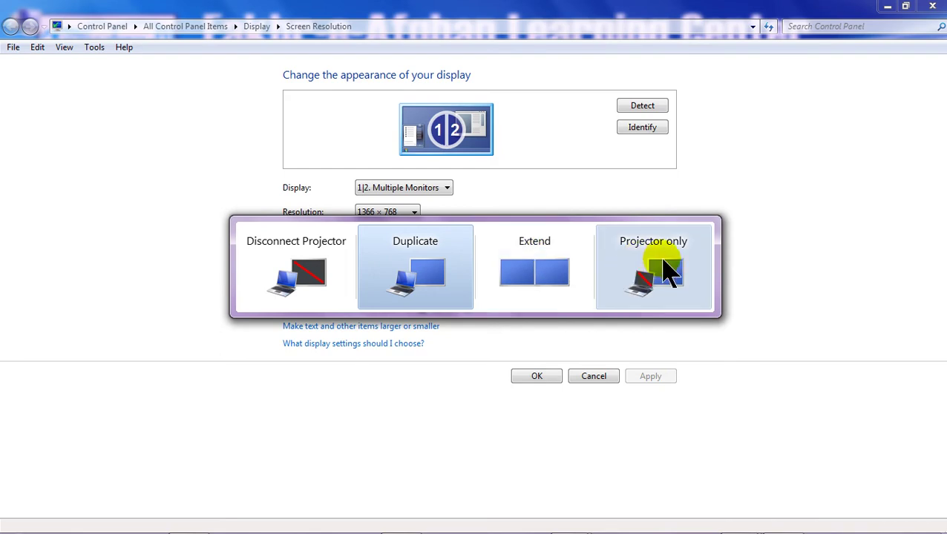
click(374, 273)
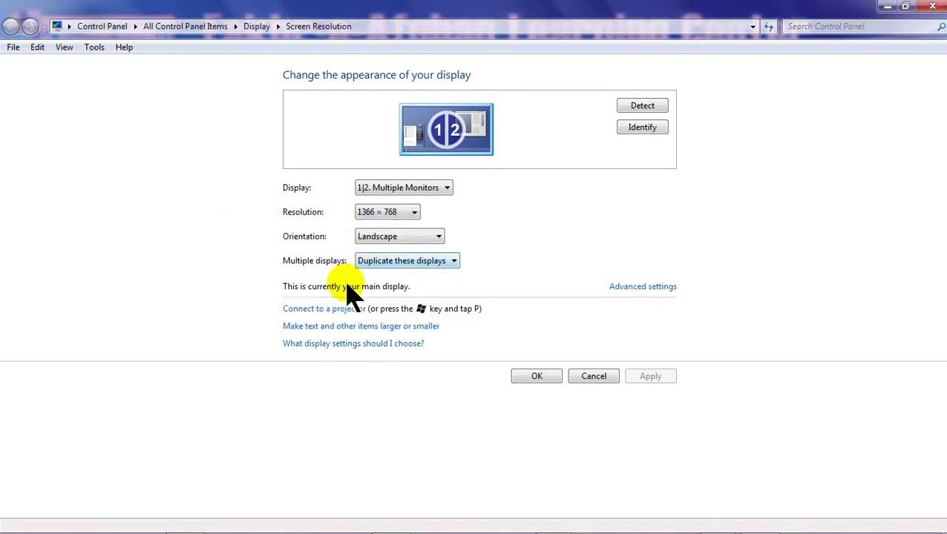
Step: View the text and item size options, return to Screen Resolution, and view the help article on choosing display settings
click(349, 326)
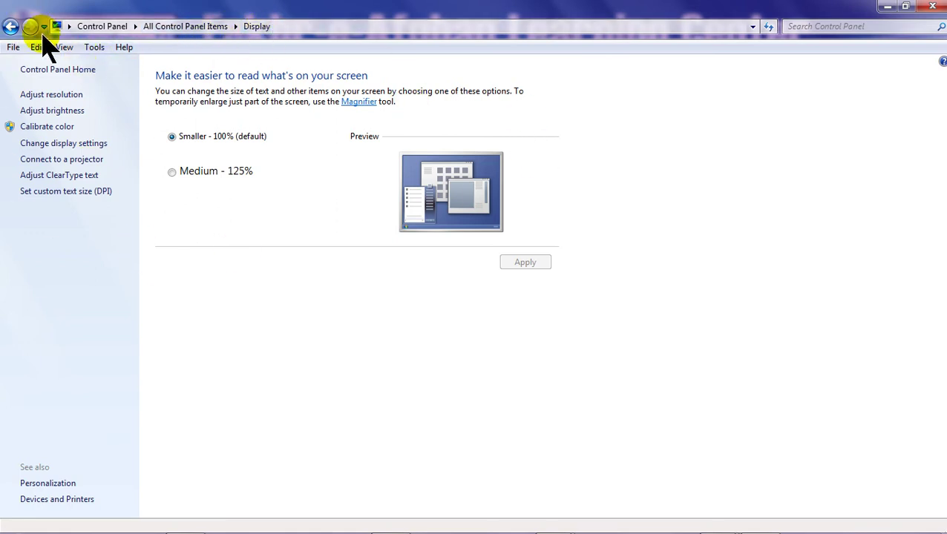
click(10, 26)
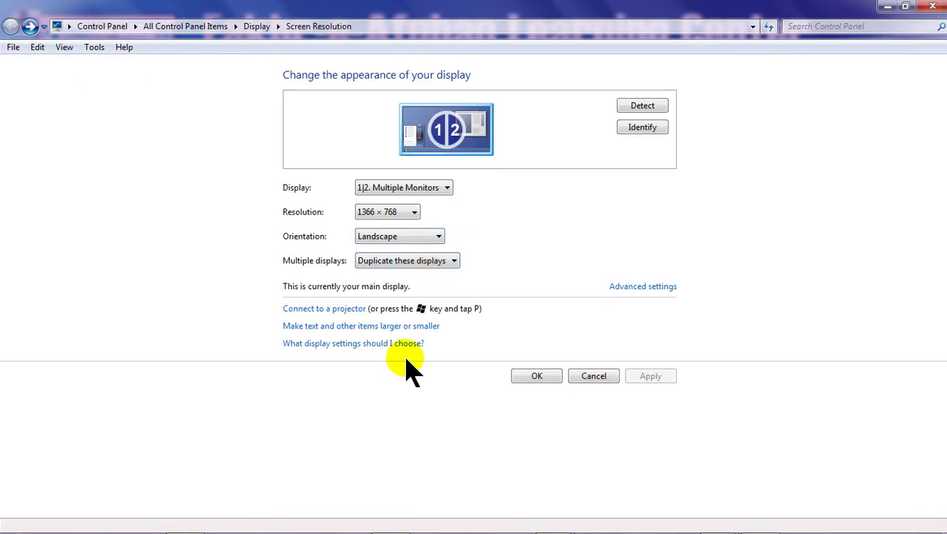
click(379, 349)
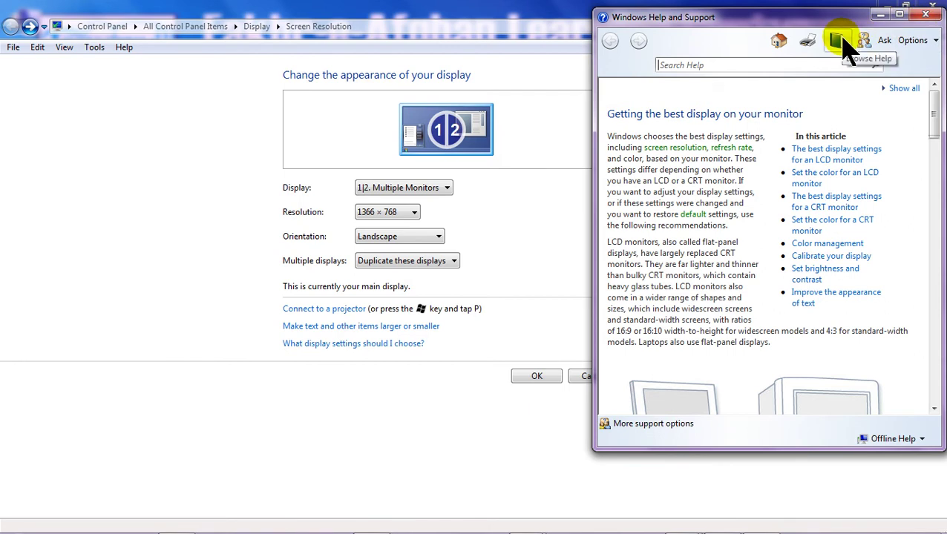
click(924, 16)
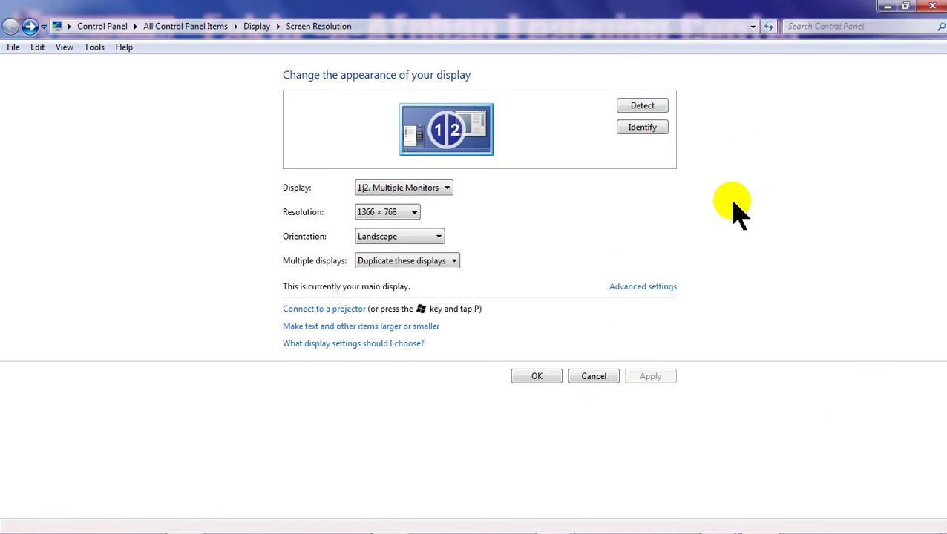
Step: Examine the graphics adapter's advanced settings and its device properties, and close both dialogs
click(644, 288)
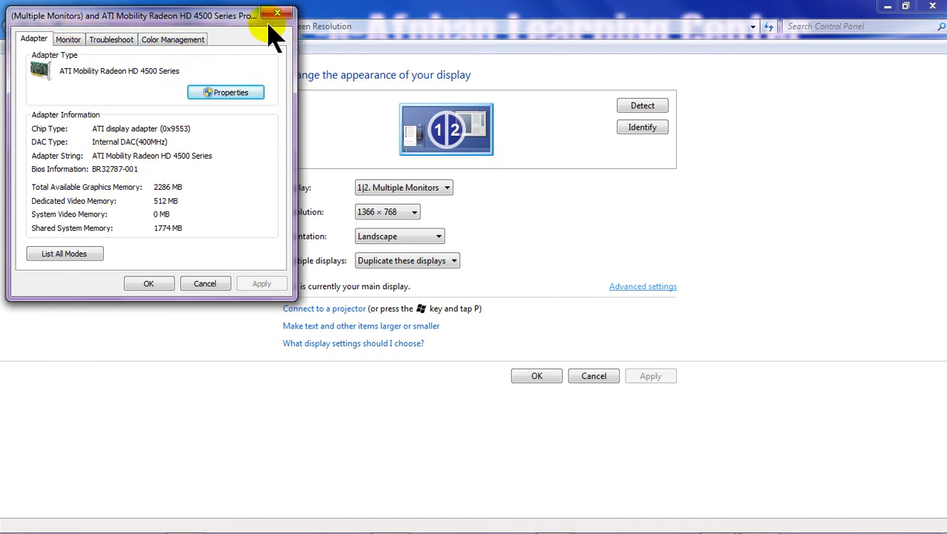
click(230, 92)
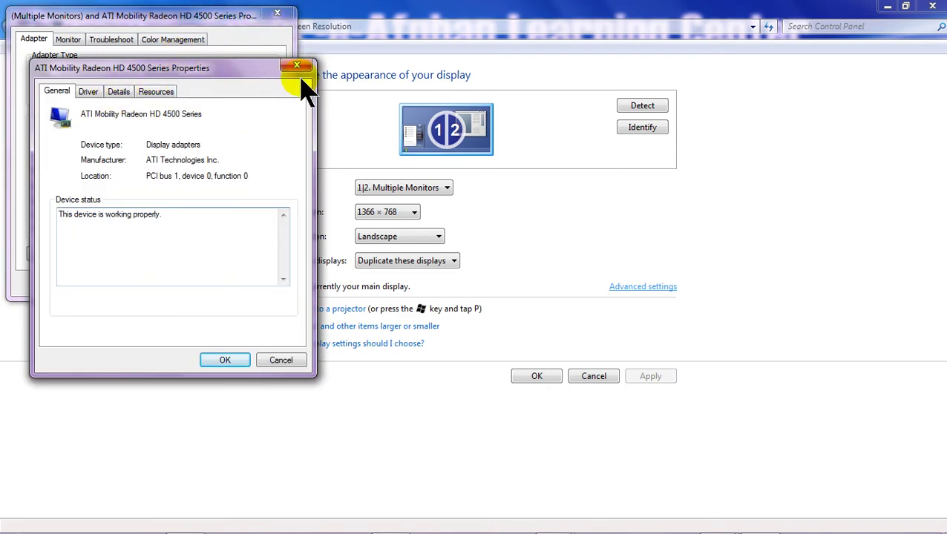
click(298, 65)
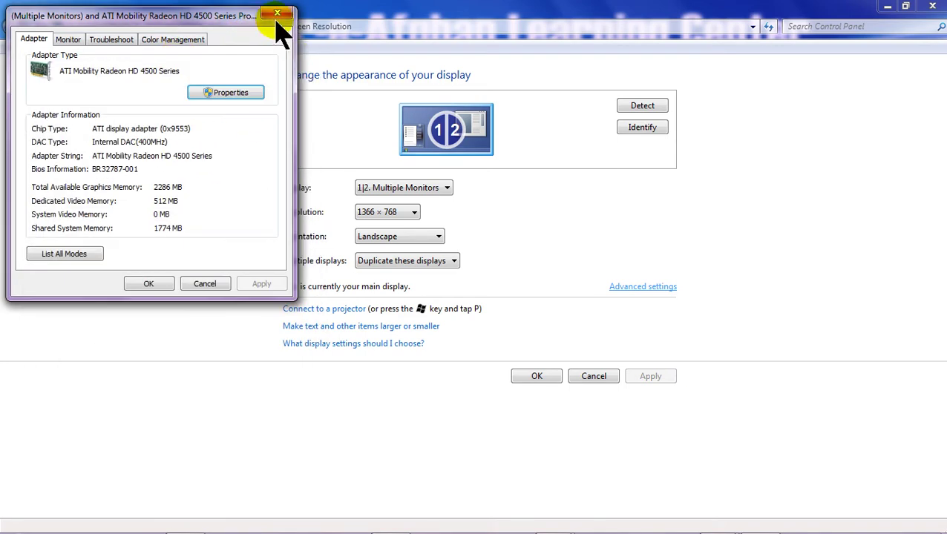
click(277, 15)
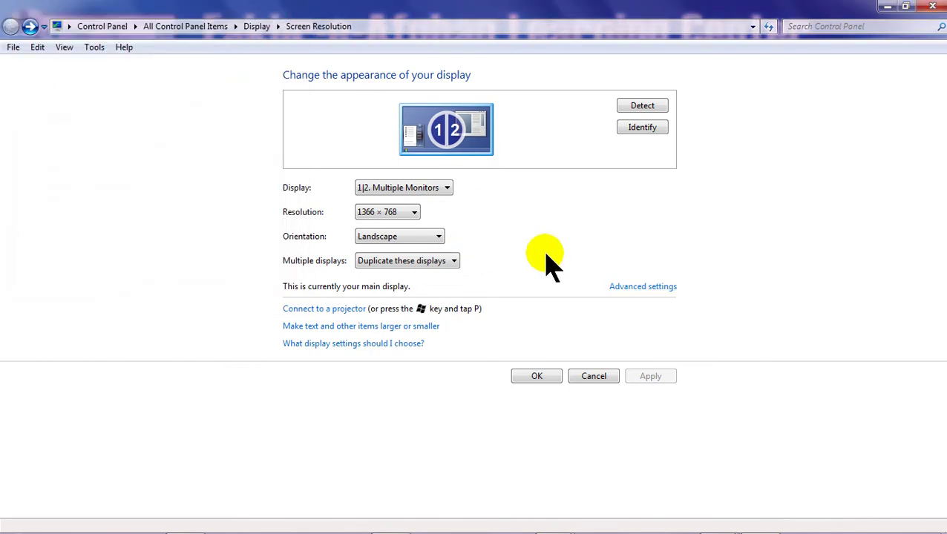
Step: Accept the Screen Resolution settings and open the desktop's context menu
click(540, 375)
right_click(615, 186)
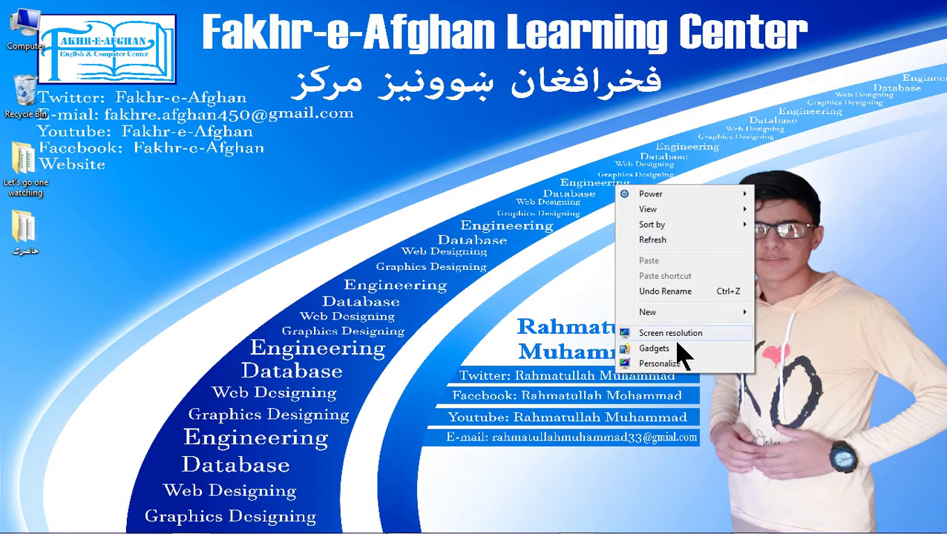